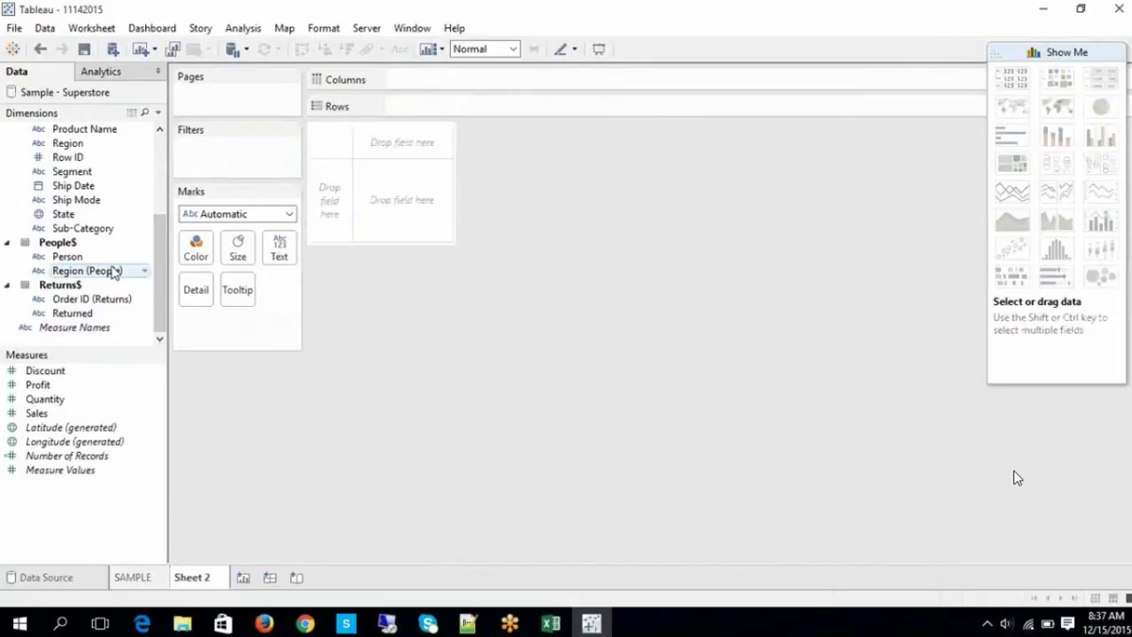
- Rename Sheet 2 to 'BARCHART', then insert a space to make it 'BAR CHART'
{"action": "right_click", "coordinate": [200, 579]}
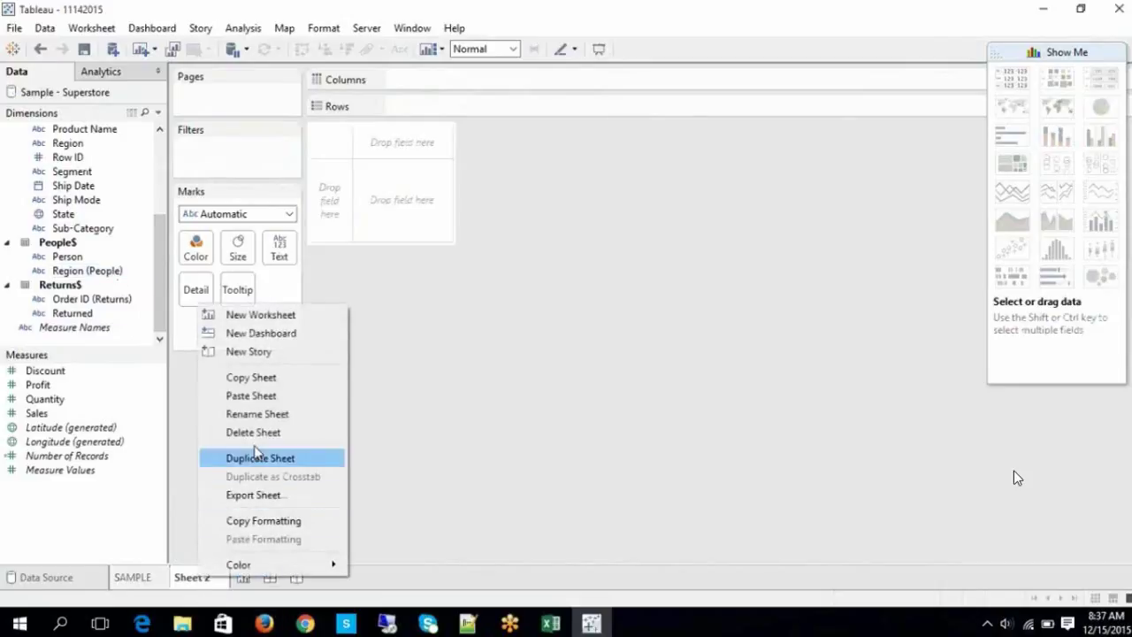
{"action": "left_click", "coordinate": [268, 415]}
{"action": "type", "text": "BARCHART"}
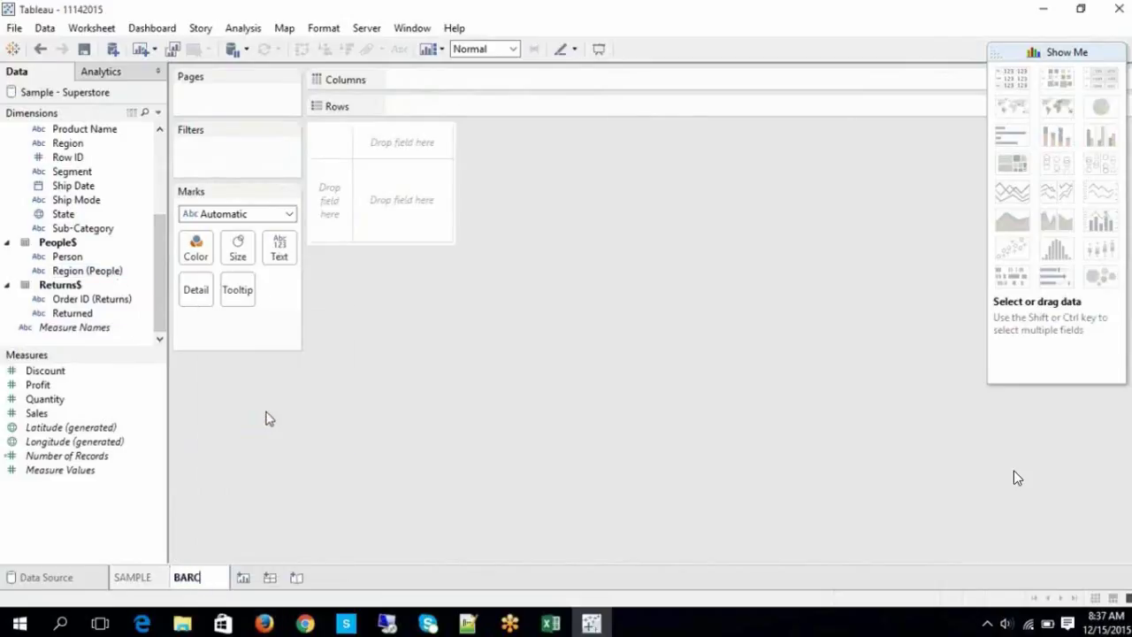
{"action": "key", "text": "Return"}
{"action": "key", "text": "Left"}
{"action": "key", "text": "Left"}
{"action": "key", "text": "Left"}
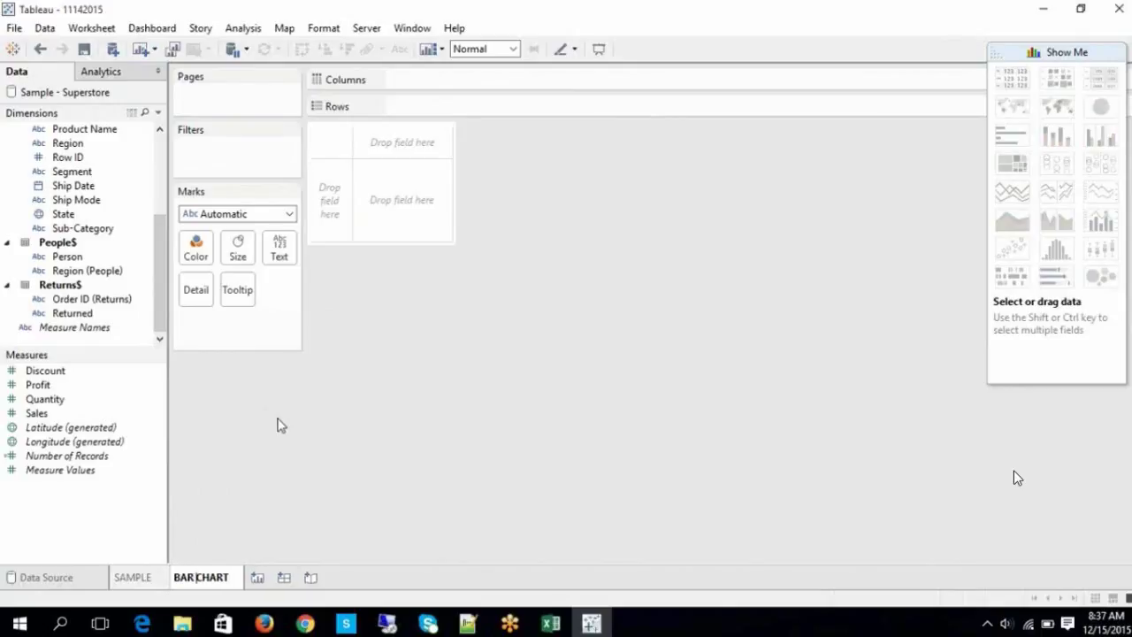
{"action": "key", "text": "Return"}
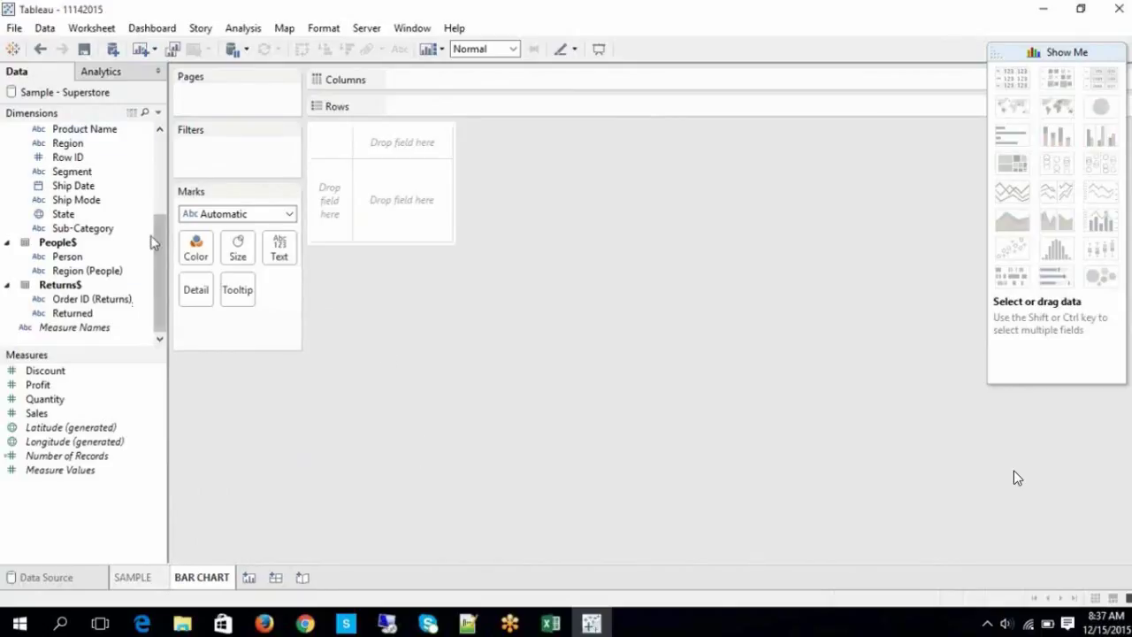
- Put Sub-Category on Rows and SUM(Sales) on Columns, giving 17 horizontal bars
{"action": "left_click_drag", "start_coordinate": [97, 230], "coordinate": [421, 104]}
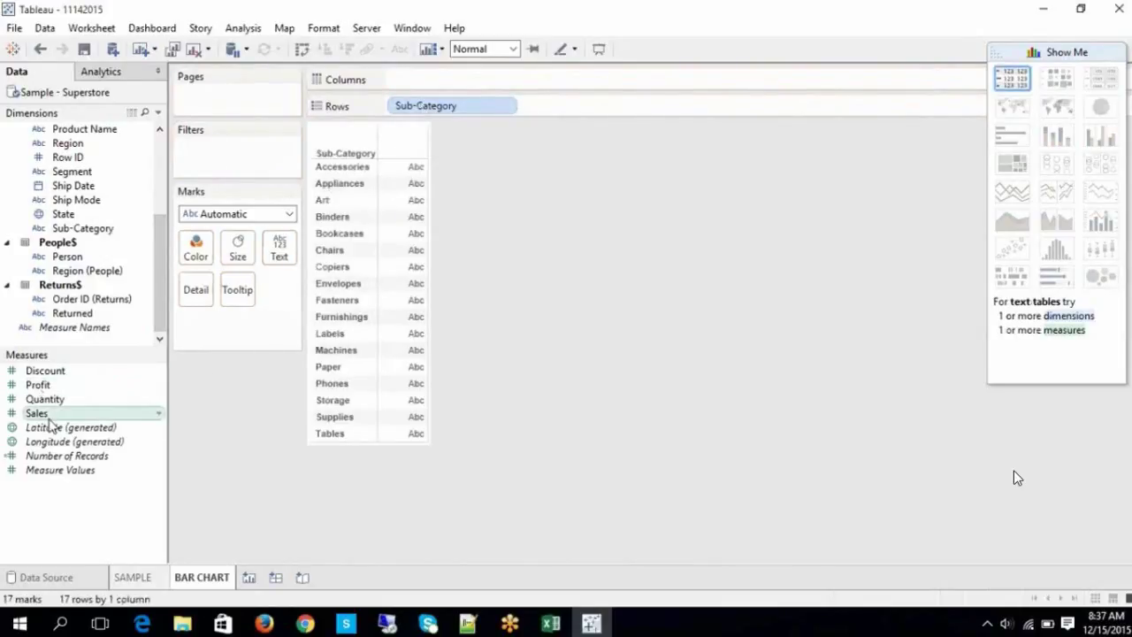
{"action": "left_click_drag", "start_coordinate": [53, 414], "coordinate": [549, 97]}
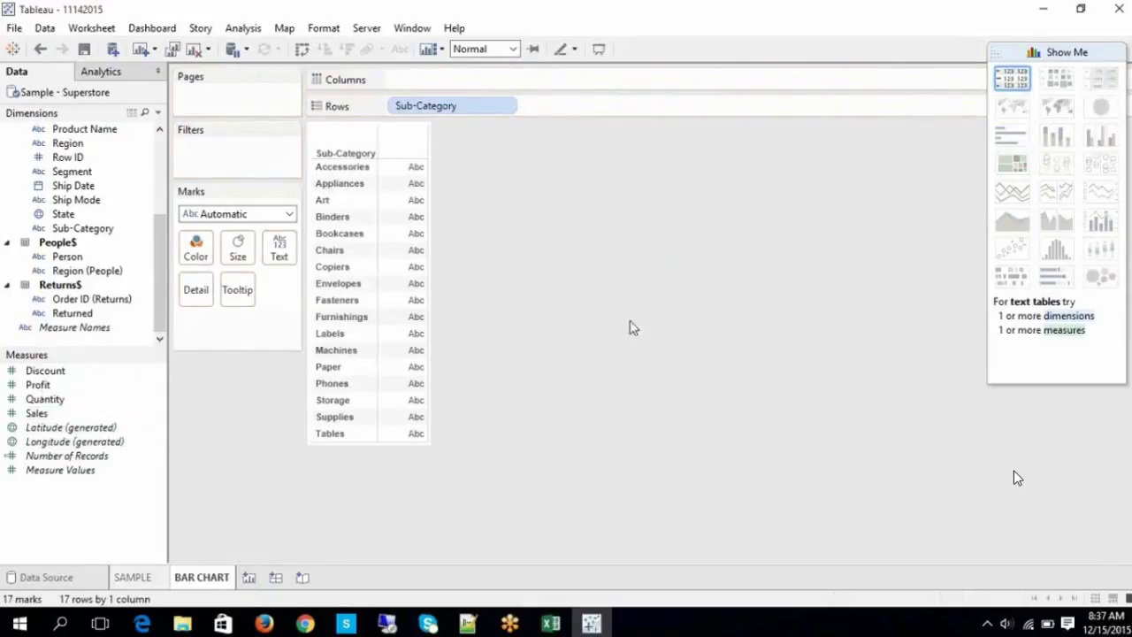
{"action": "left_click_drag", "start_coordinate": [62, 423], "coordinate": [423, 104]}
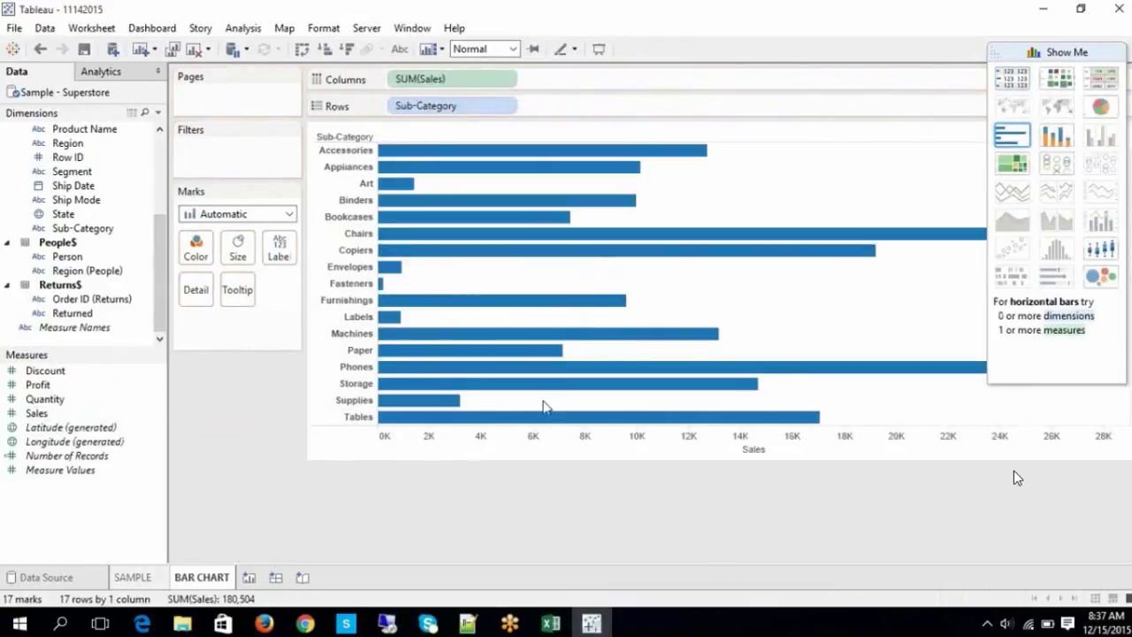
{"action": "mouse_move", "coordinate": [496, 400]}
{"action": "mouse_move", "coordinate": [504, 262]}
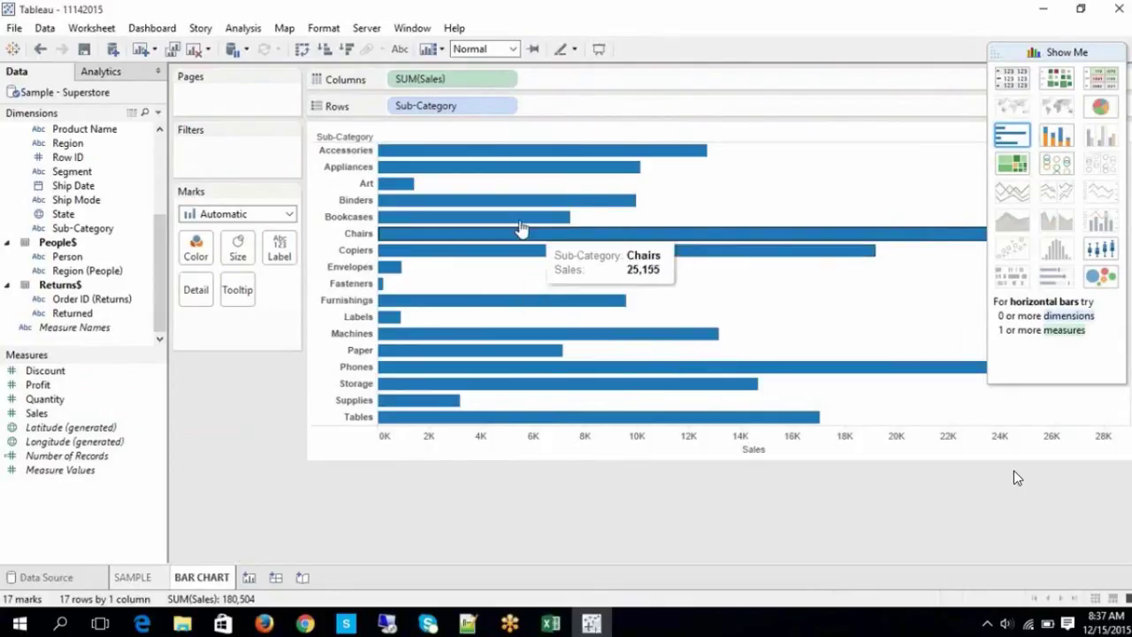
- Label each bar with its Sales value, trying vertical columns twice but ending horizontal
{"action": "left_click", "coordinate": [400, 50]}
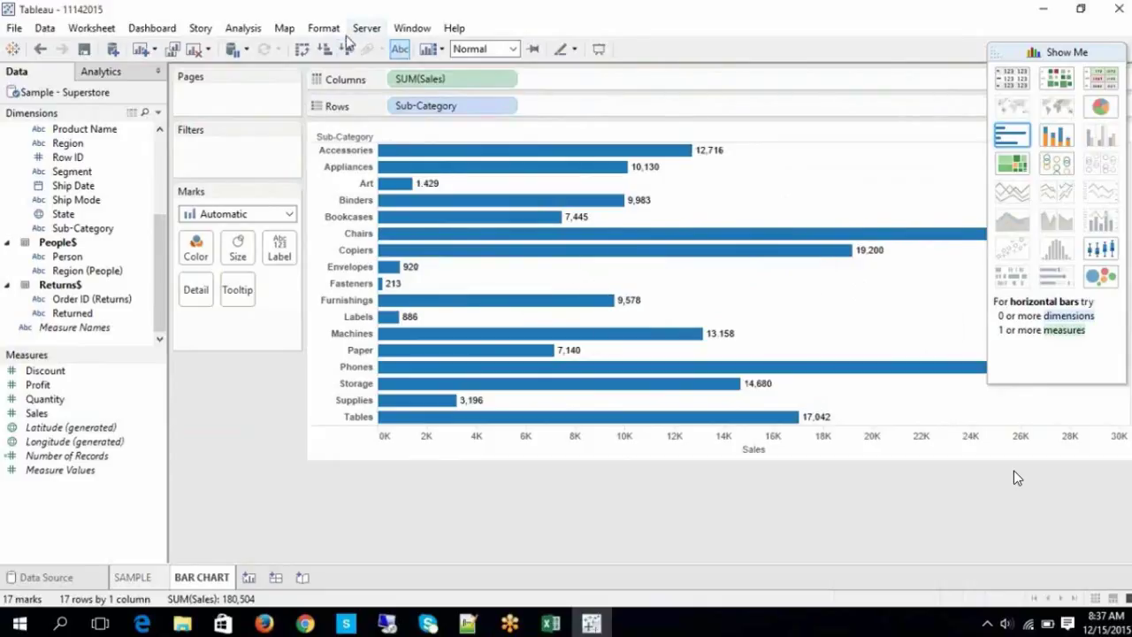
{"action": "left_click", "coordinate": [301, 50]}
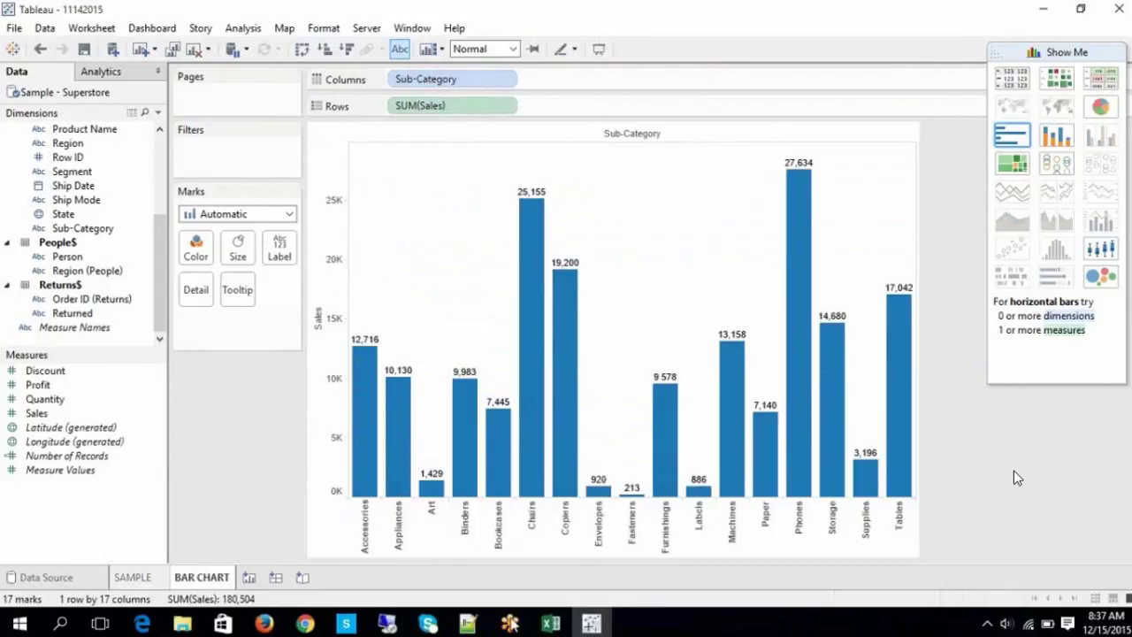
{"action": "mouse_move", "coordinate": [489, 466]}
{"action": "left_click", "coordinate": [301, 50]}
{"action": "mouse_move", "coordinate": [418, 404]}
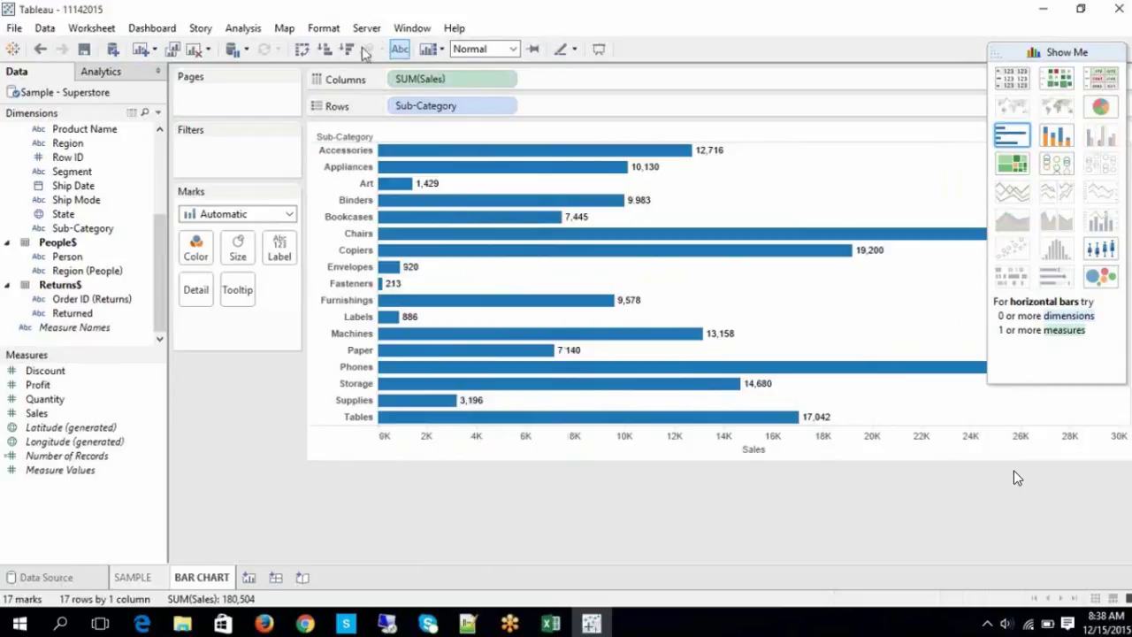
{"action": "left_click", "coordinate": [302, 50]}
{"action": "left_click", "coordinate": [301, 50]}
{"action": "mouse_move", "coordinate": [662, 345]}
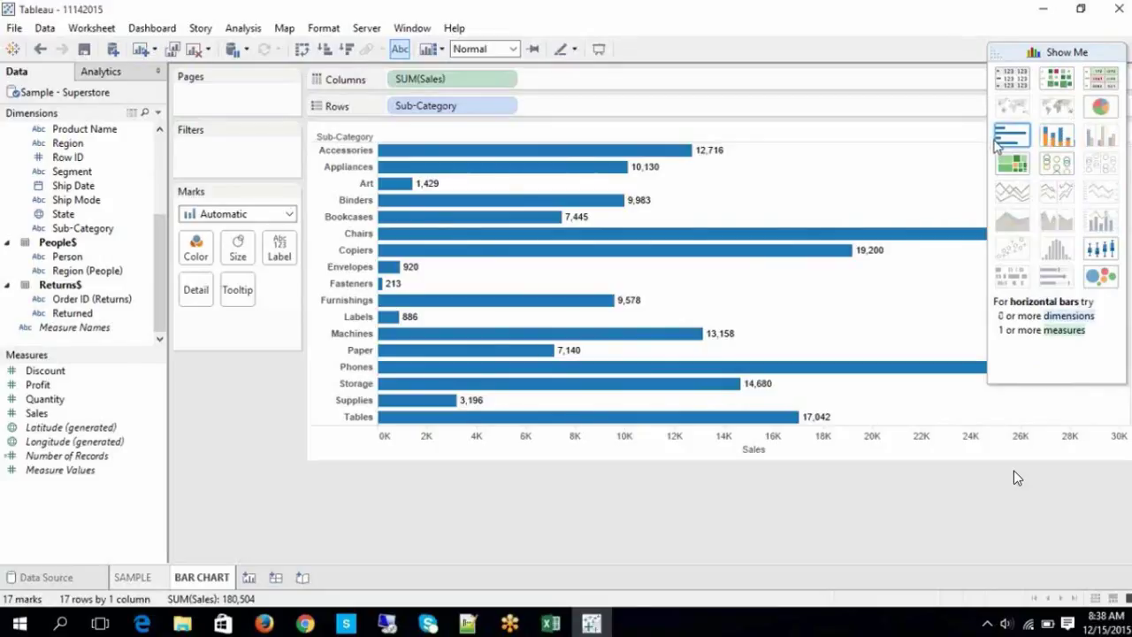
- Add Quantity beside Sales on Columns and show both as stacked bars coloured by Sub-Category
{"action": "left_click", "coordinate": [1052, 147]}
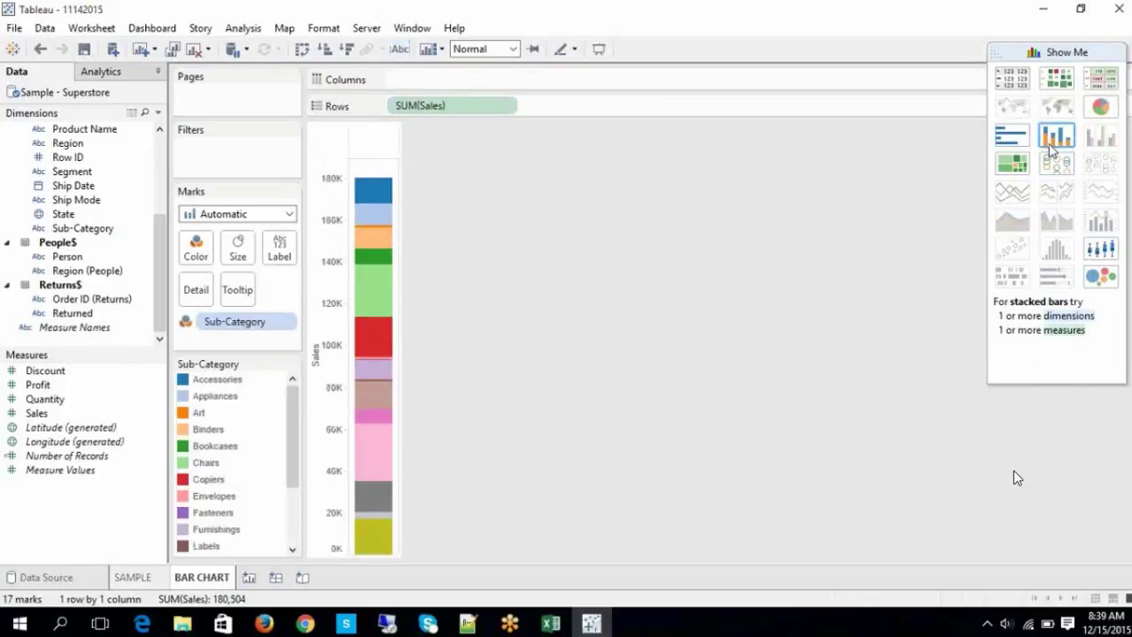
{"action": "left_click", "coordinate": [1012, 136]}
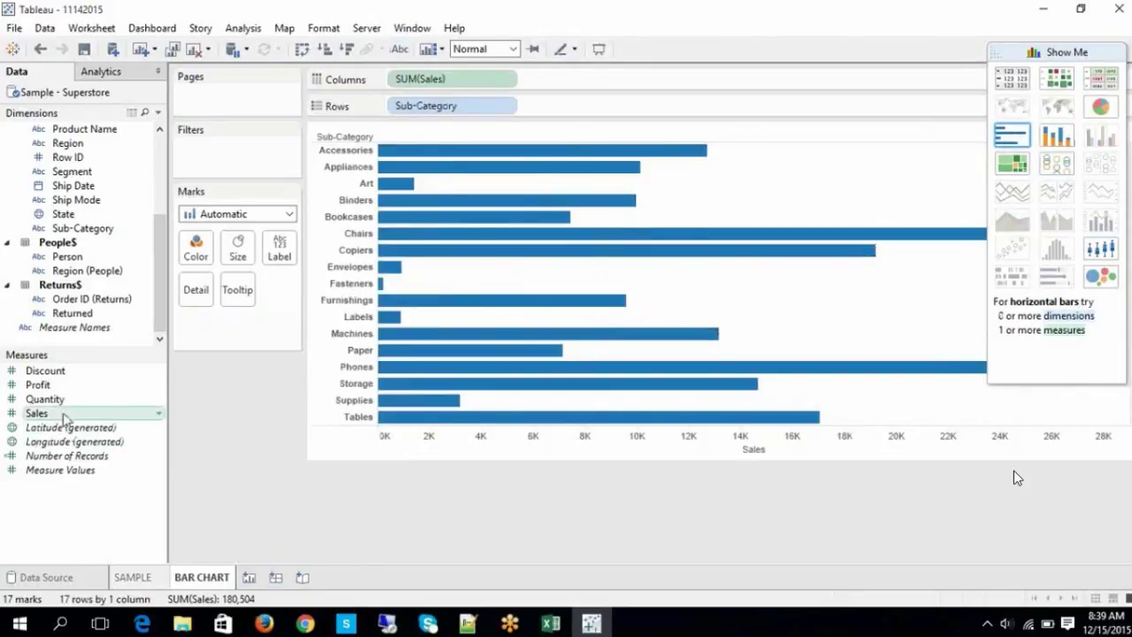
{"action": "left_click_drag", "start_coordinate": [53, 398], "coordinate": [580, 79]}
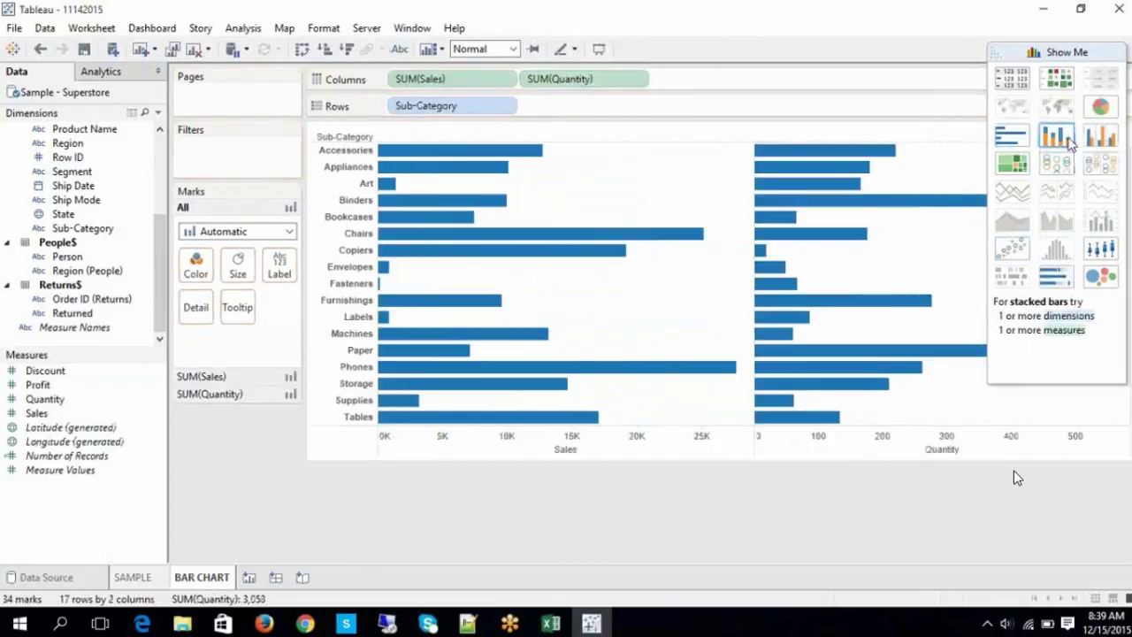
{"action": "left_click", "coordinate": [1066, 140]}
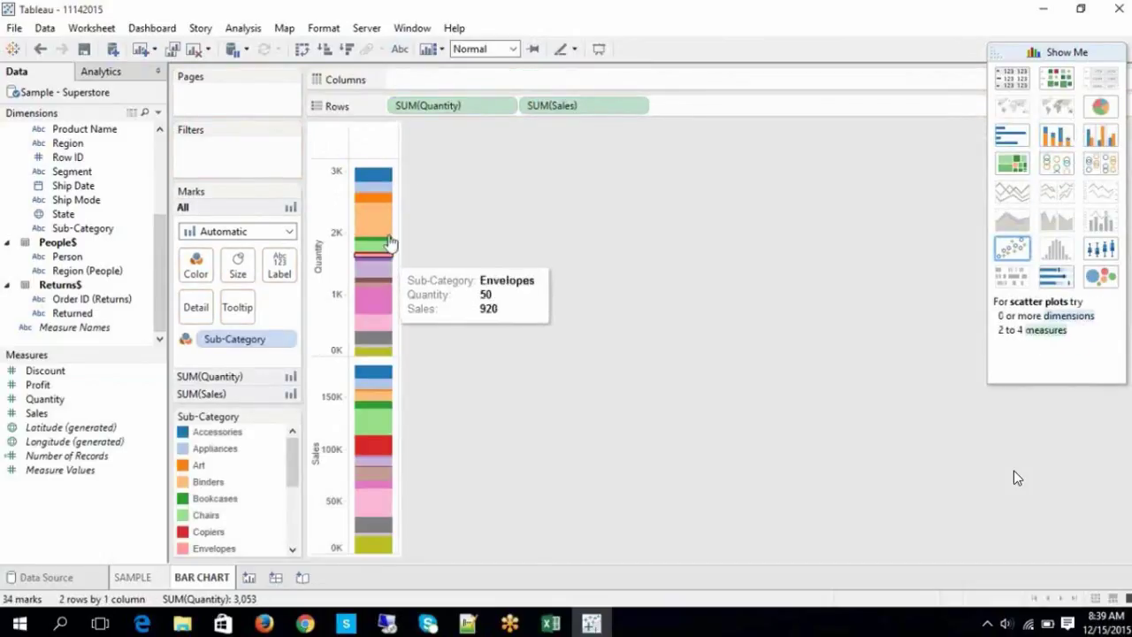
- Remove SUM(Sales) to leave the single stacked Quantity bar, and label its segments
{"action": "left_click", "coordinate": [566, 108]}
{"action": "key", "text": "Delete"}
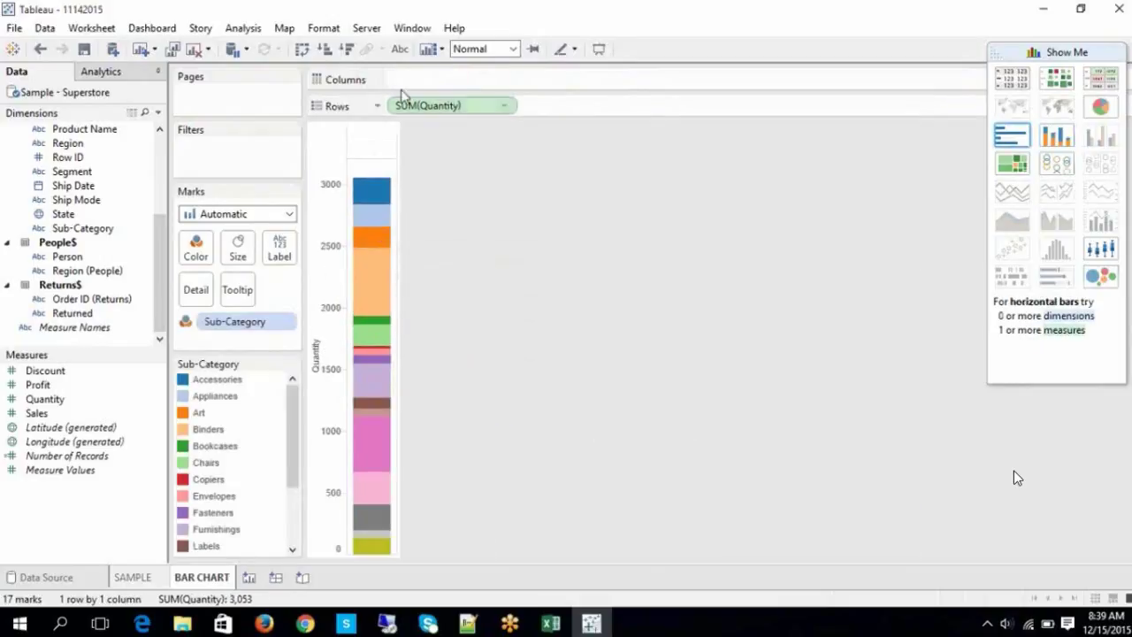
{"action": "left_click", "coordinate": [400, 50]}
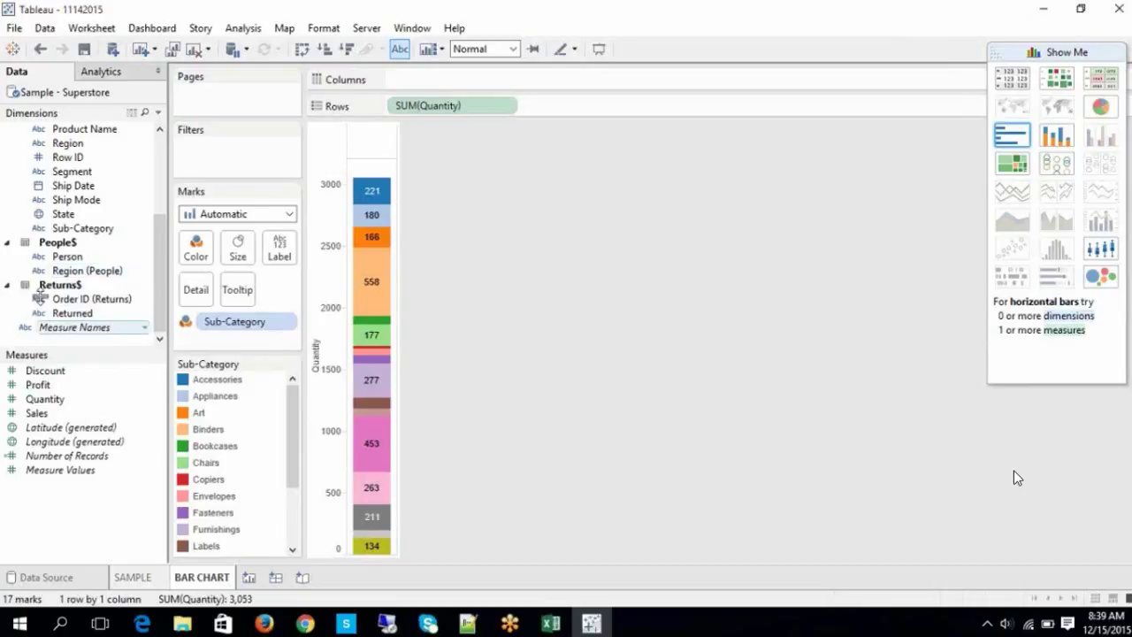
- Drop Sub-Category on Color and Label so each Quantity segment shows its Sub-Category name
{"action": "left_click_drag", "start_coordinate": [76, 229], "coordinate": [196, 248]}
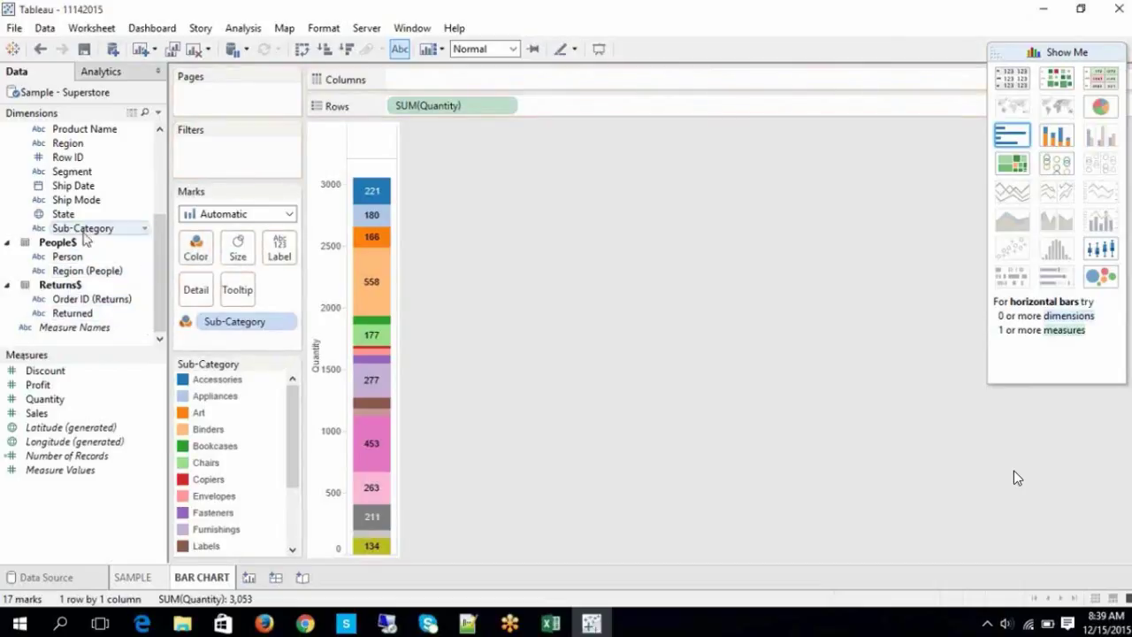
{"action": "left_click_drag", "start_coordinate": [82, 229], "coordinate": [280, 251]}
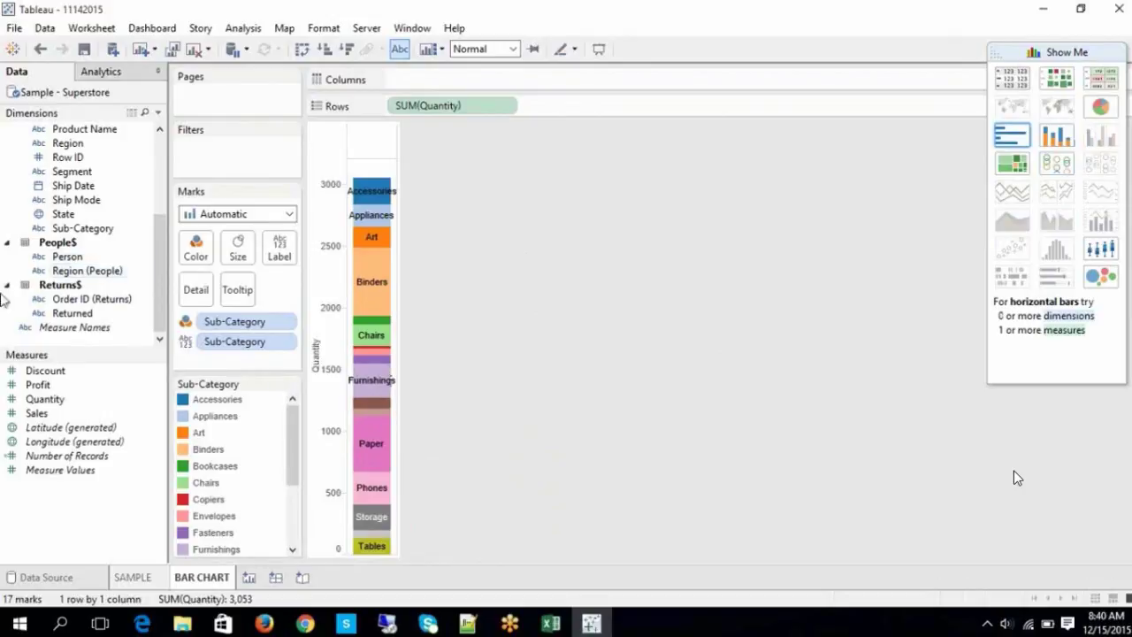
- Add Region to the marks and move it to Columns, giving four Region bars
{"action": "left_click_drag", "start_coordinate": [68, 143], "coordinate": [229, 372]}
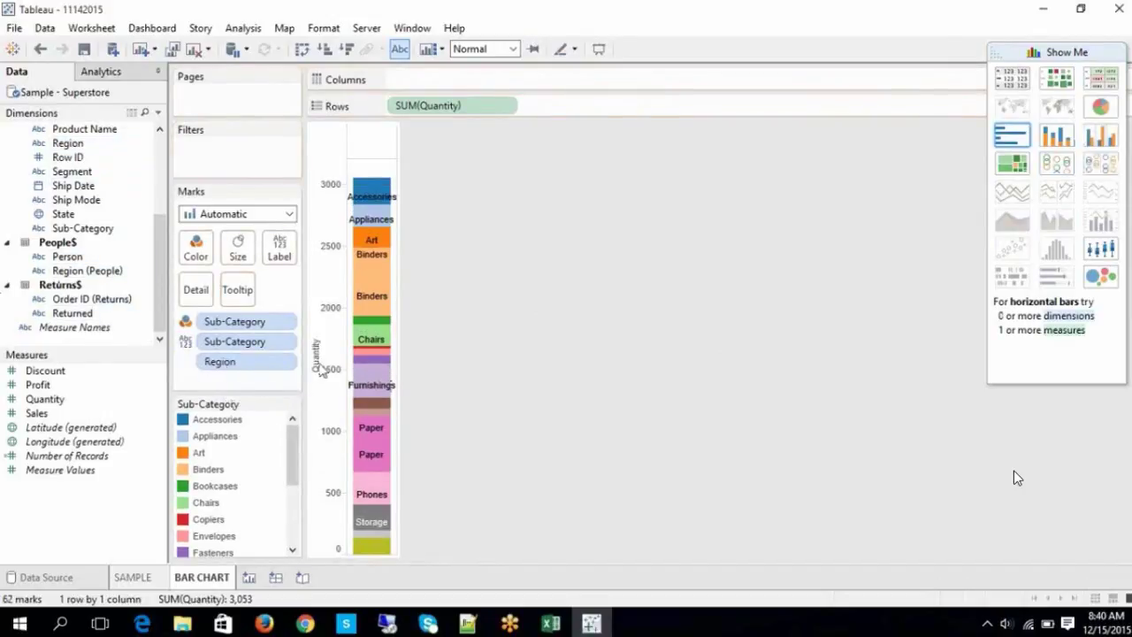
{"action": "mouse_move", "coordinate": [379, 263]}
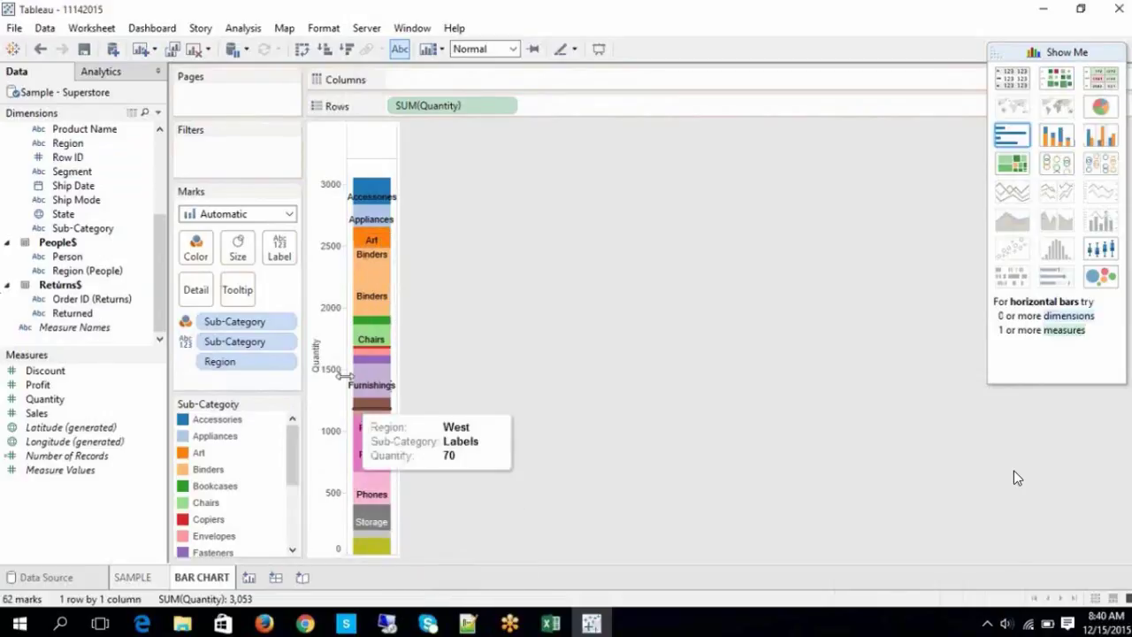
{"action": "left_click_drag", "start_coordinate": [207, 372], "coordinate": [401, 87]}
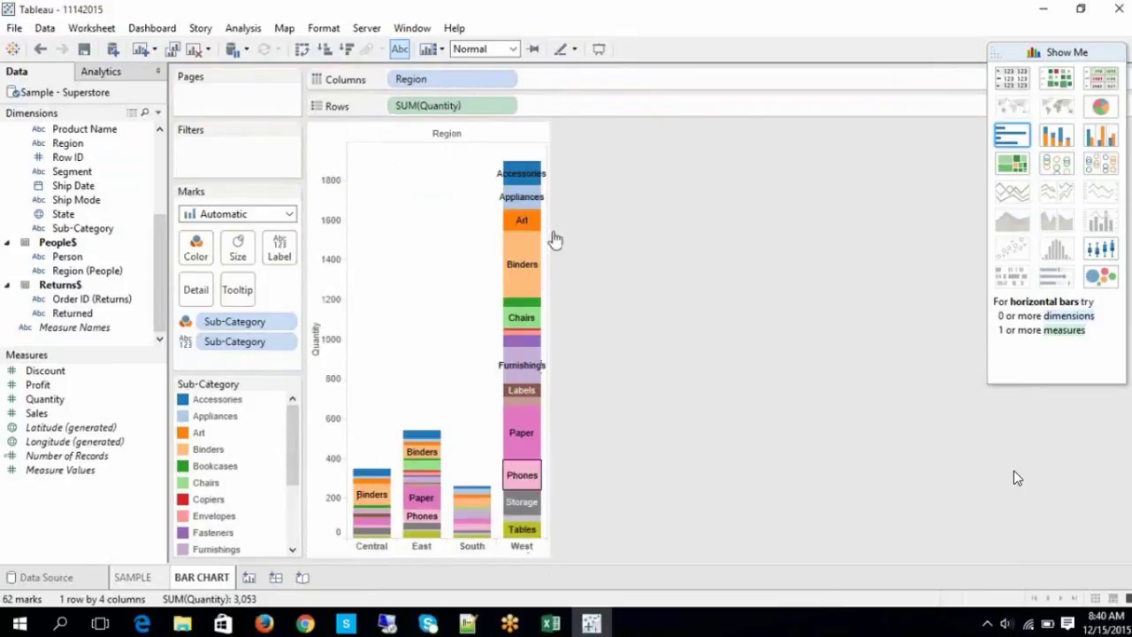
- Remove the Sub-Category name labels and label the segments with SUM(Sales) totals instead
{"action": "left_click", "coordinate": [400, 51]}
{"action": "left_click", "coordinate": [400, 50]}
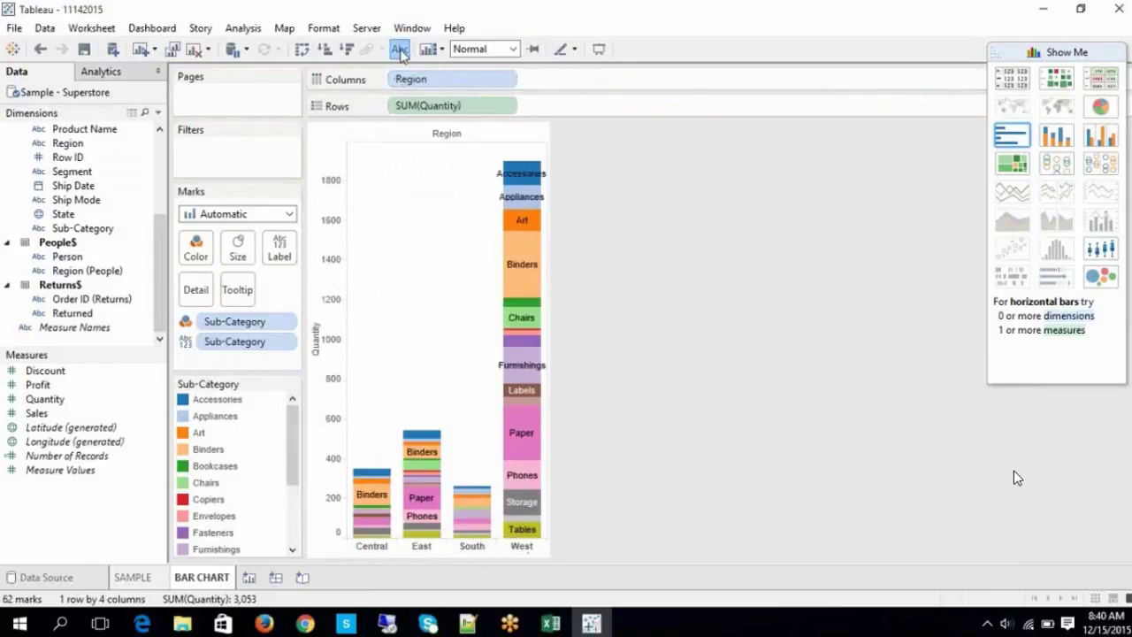
{"action": "left_click", "coordinate": [261, 343]}
{"action": "key", "text": "Delete"}
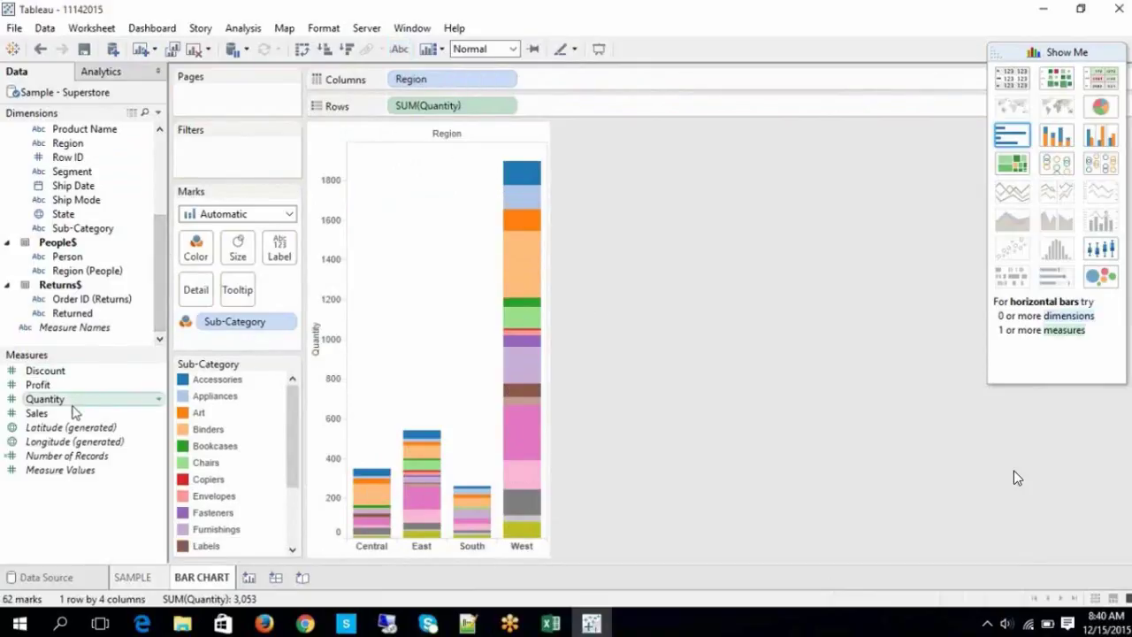
{"action": "left_click_drag", "start_coordinate": [74, 413], "coordinate": [279, 252]}
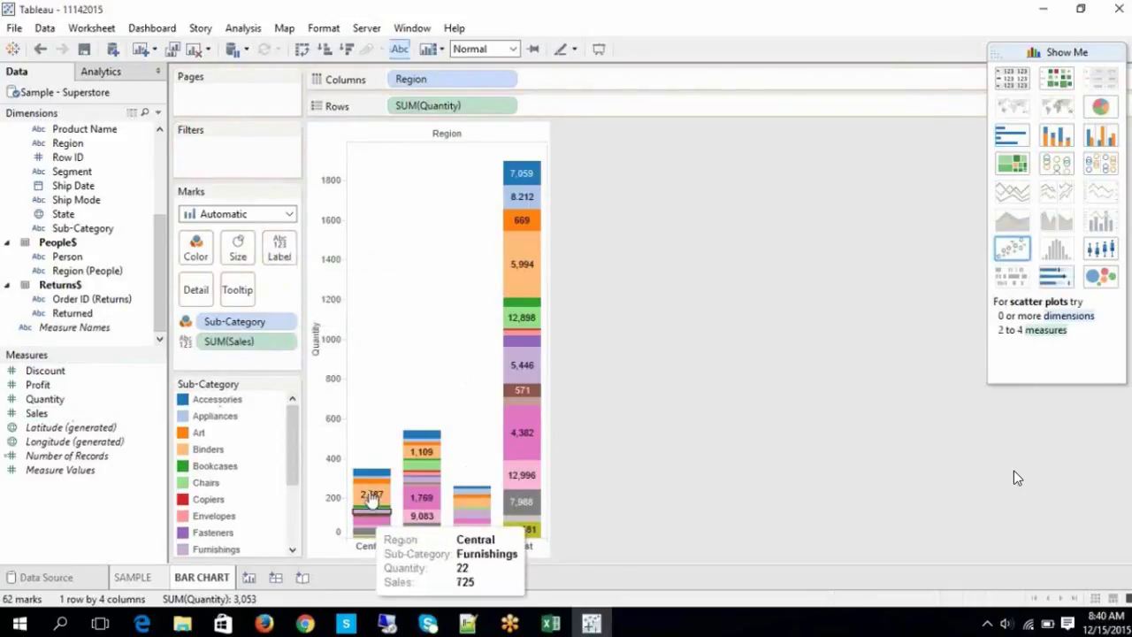
- Highlight Accessories from the colour legend and view its Edit Colors dialog, cancelling without changes
{"action": "left_click", "coordinate": [243, 402]}
{"action": "right_click", "coordinate": [243, 407]}
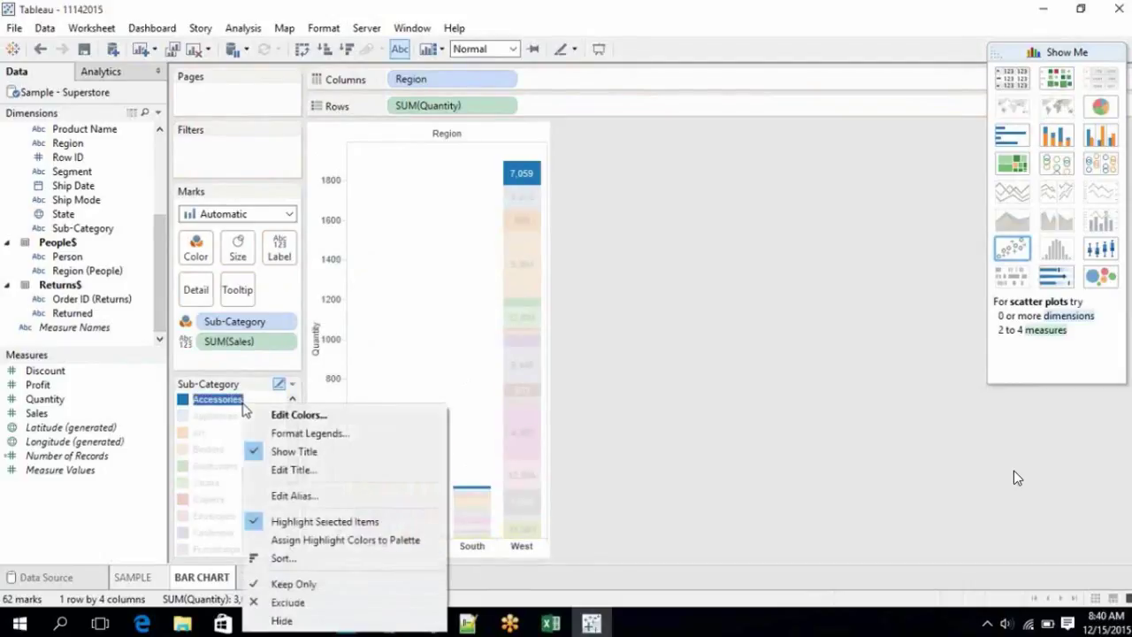
{"action": "left_click", "coordinate": [295, 419]}
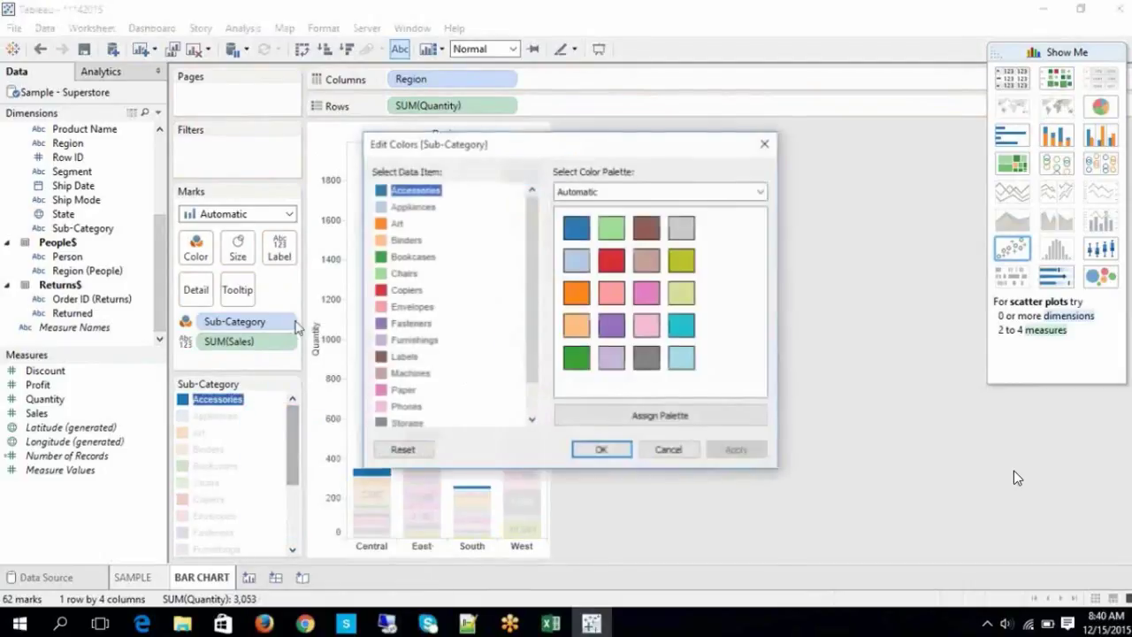
{"action": "left_click", "coordinate": [669, 449]}
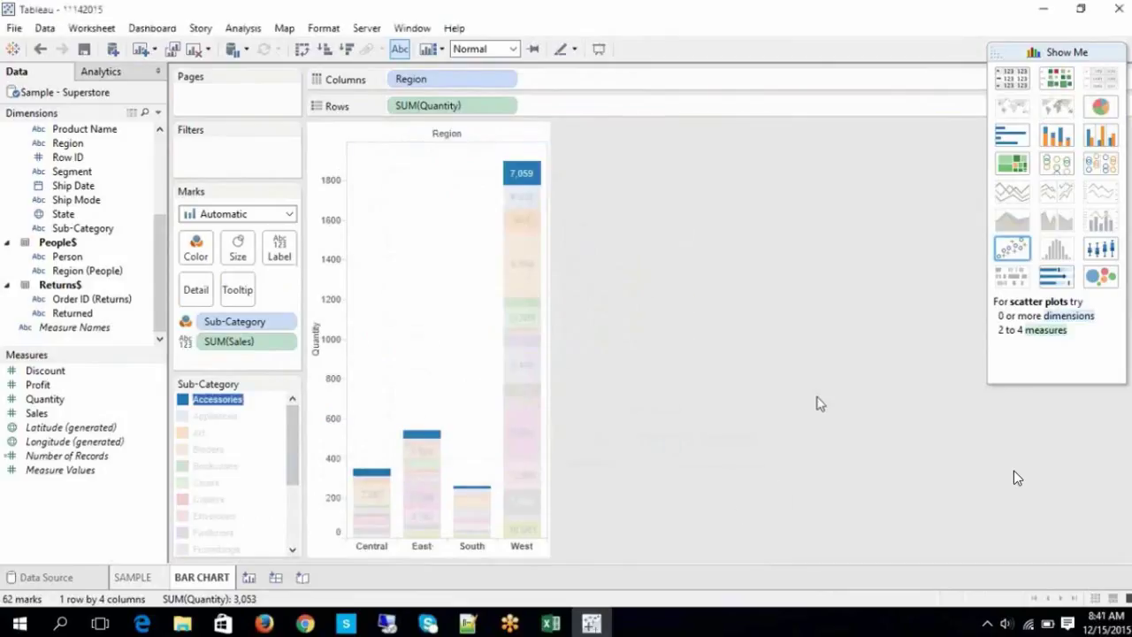
{"action": "left_click", "coordinate": [779, 490]}
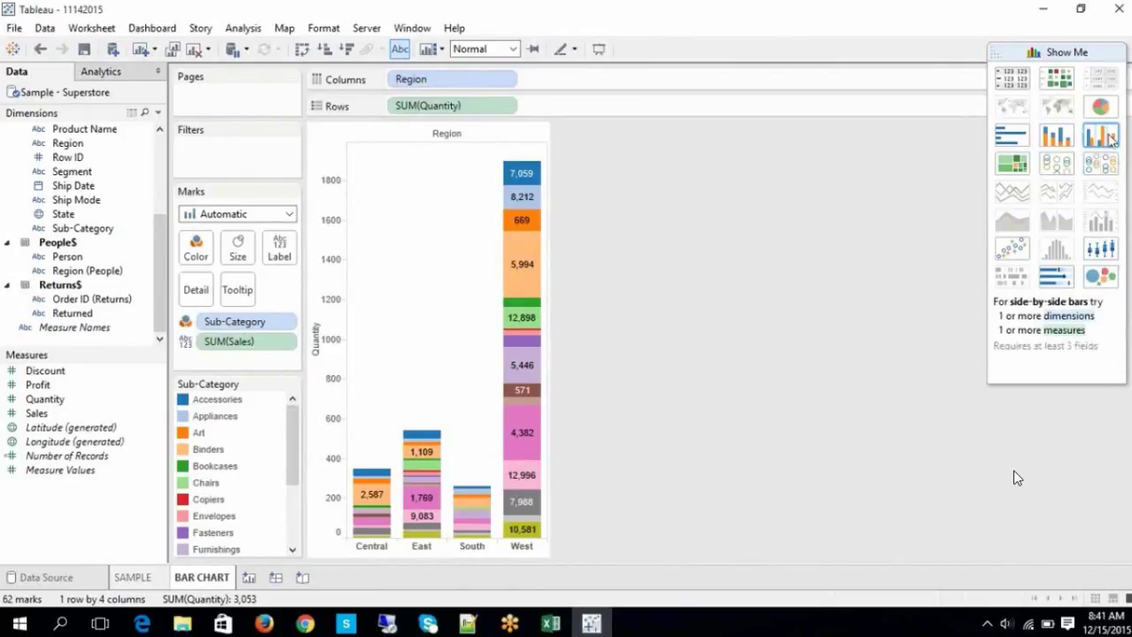
- Add Quantity to Rows, switch to side-by-side bars, and swap axes to make them horizontal
{"action": "left_click_drag", "start_coordinate": [105, 430], "coordinate": [567, 121]}
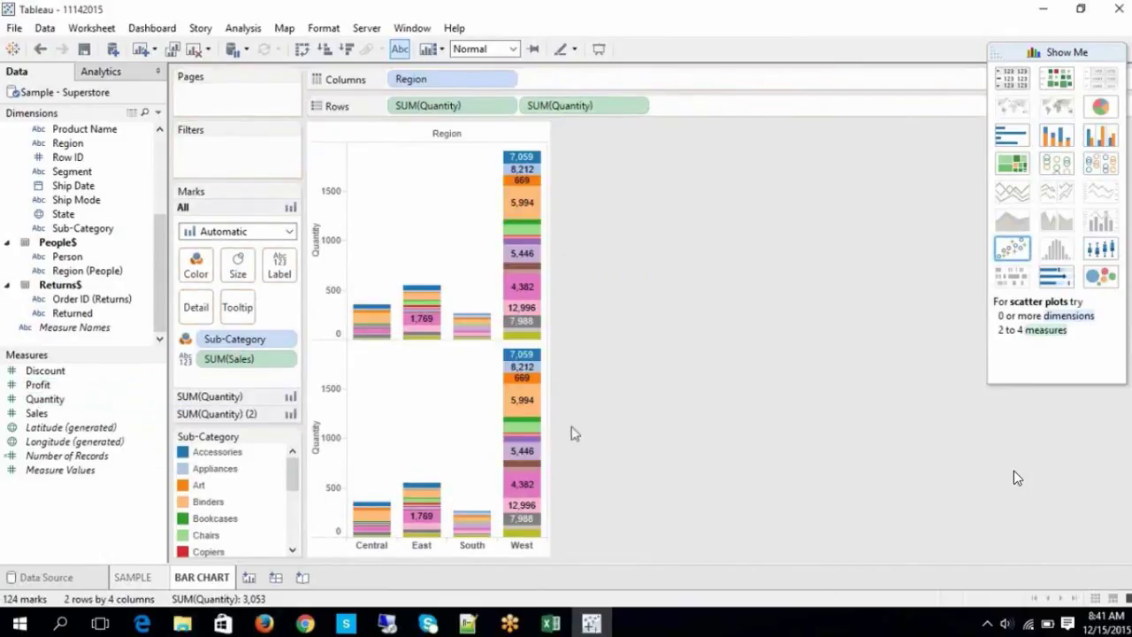
{"action": "mouse_move", "coordinate": [508, 400]}
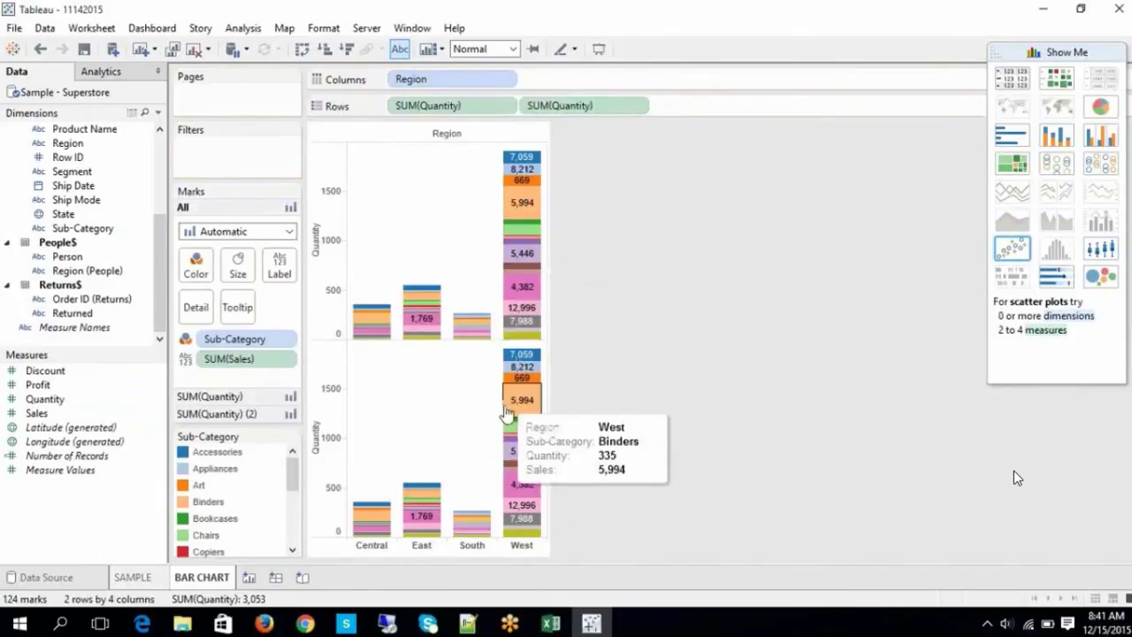
{"action": "left_click", "coordinate": [1113, 137]}
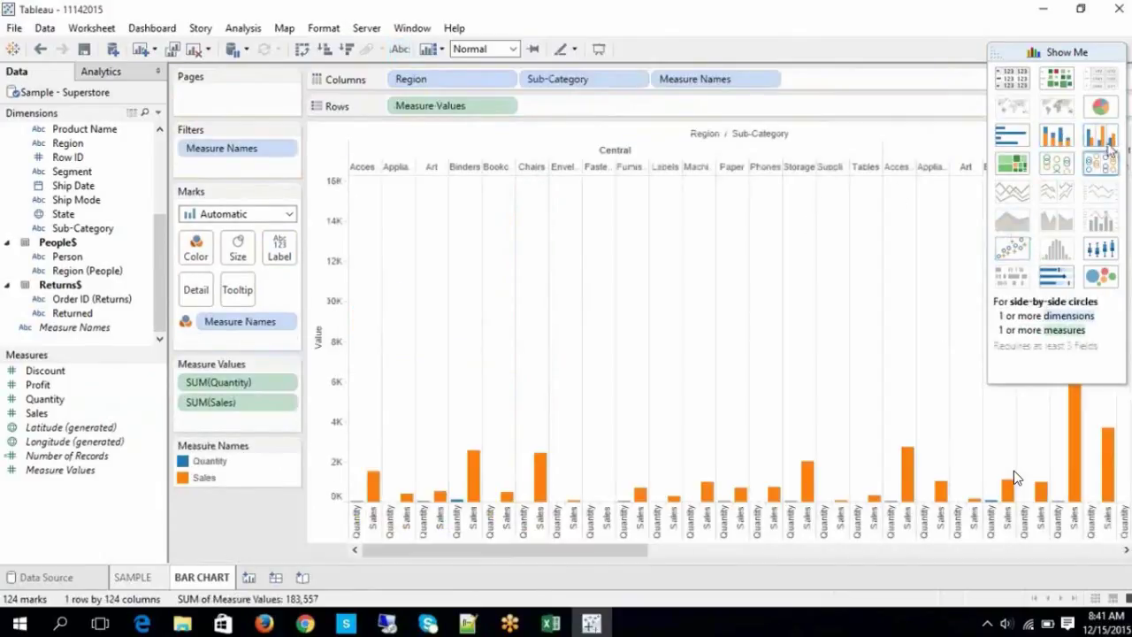
{"action": "left_click", "coordinate": [302, 49]}
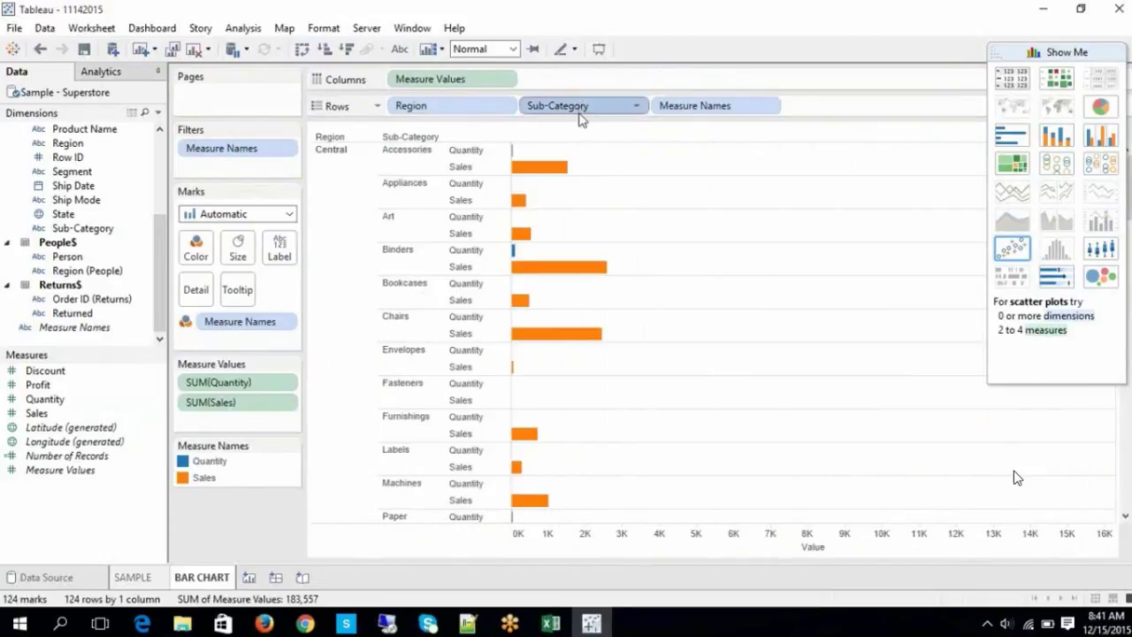
- Replace Sub-Category with Category on Rows
{"action": "left_click_drag", "start_coordinate": [580, 121], "coordinate": [144, 172]}
{"action": "scroll", "coordinate": [111, 157], "scroll_direction": "up", "scroll_amount": 5}
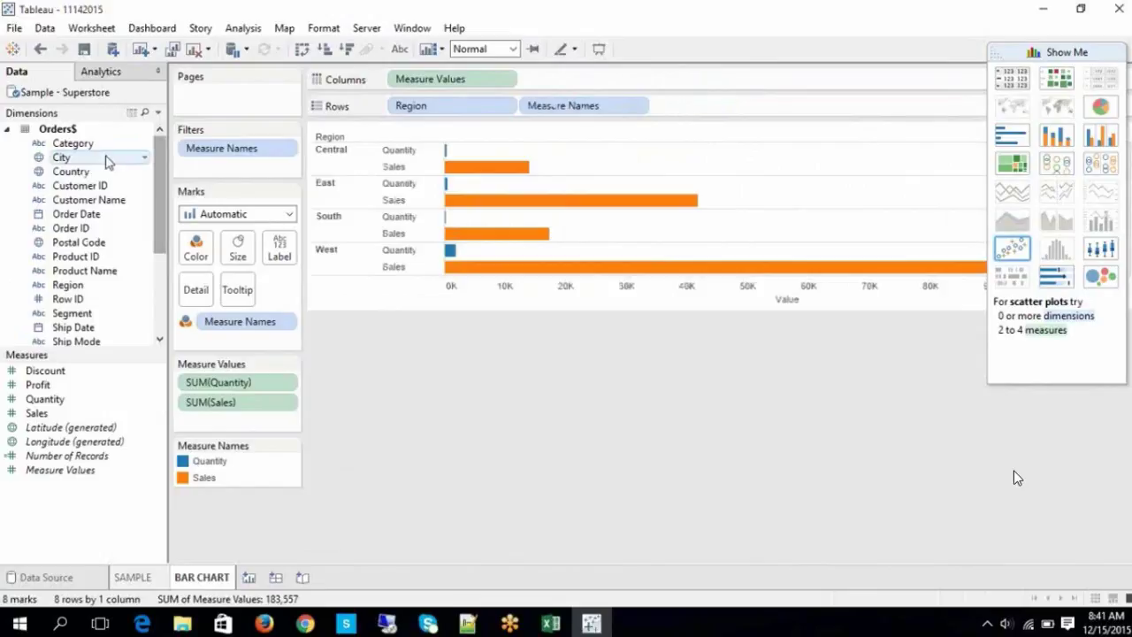
{"action": "left_click_drag", "start_coordinate": [88, 146], "coordinate": [654, 102]}
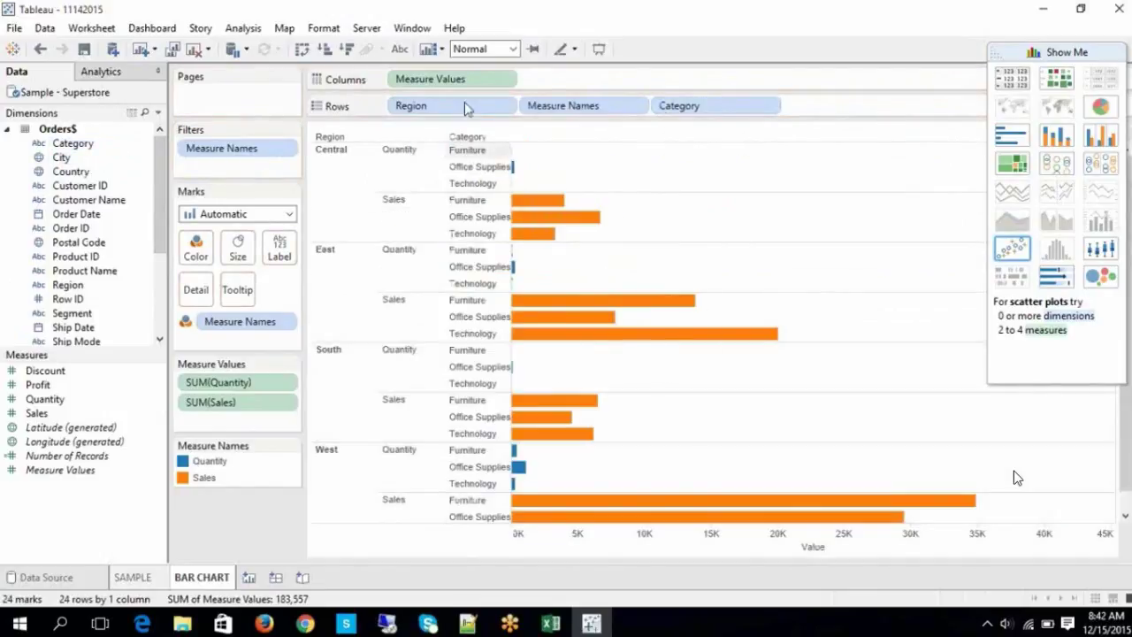
- Show value labels and arrange Quantity and Sales as side-by-side bars per Category and Region
{"action": "left_click", "coordinate": [399, 49]}
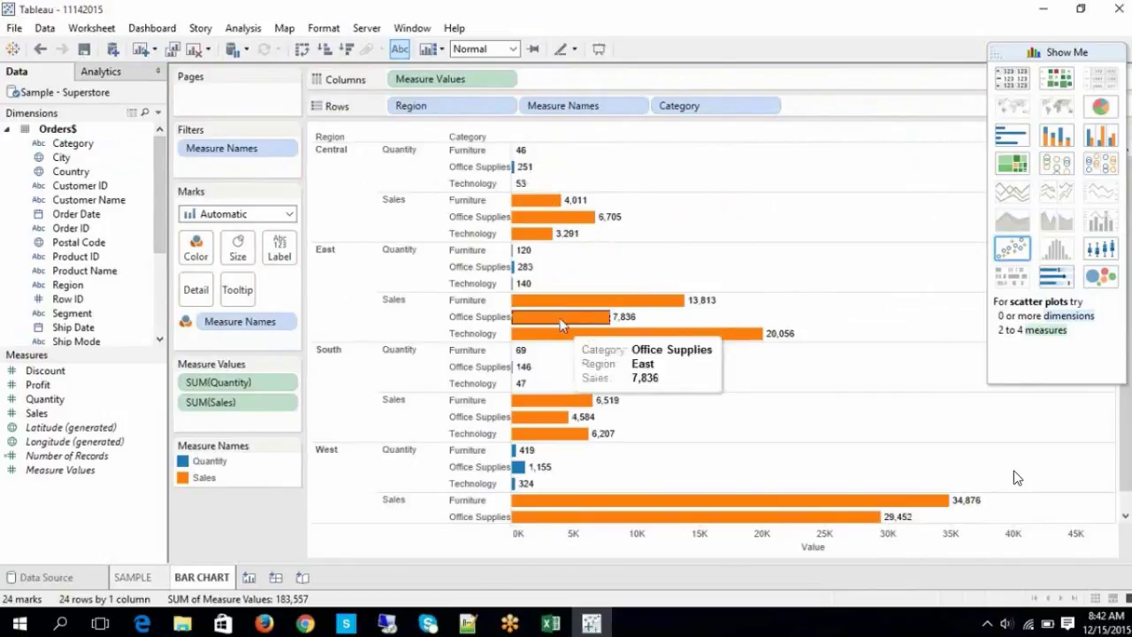
{"action": "scroll", "coordinate": [608, 467], "scroll_direction": "down", "scroll_amount": 1}
{"action": "scroll", "coordinate": [720, 457], "scroll_direction": "up", "scroll_amount": 1}
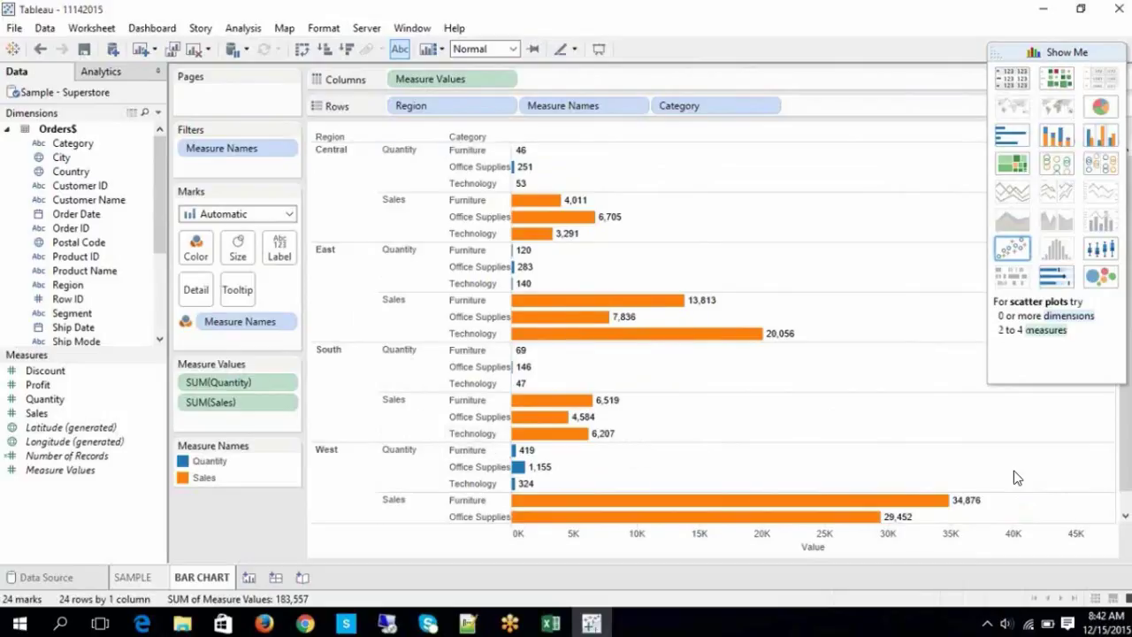
{"action": "left_click", "coordinate": [1100, 139]}
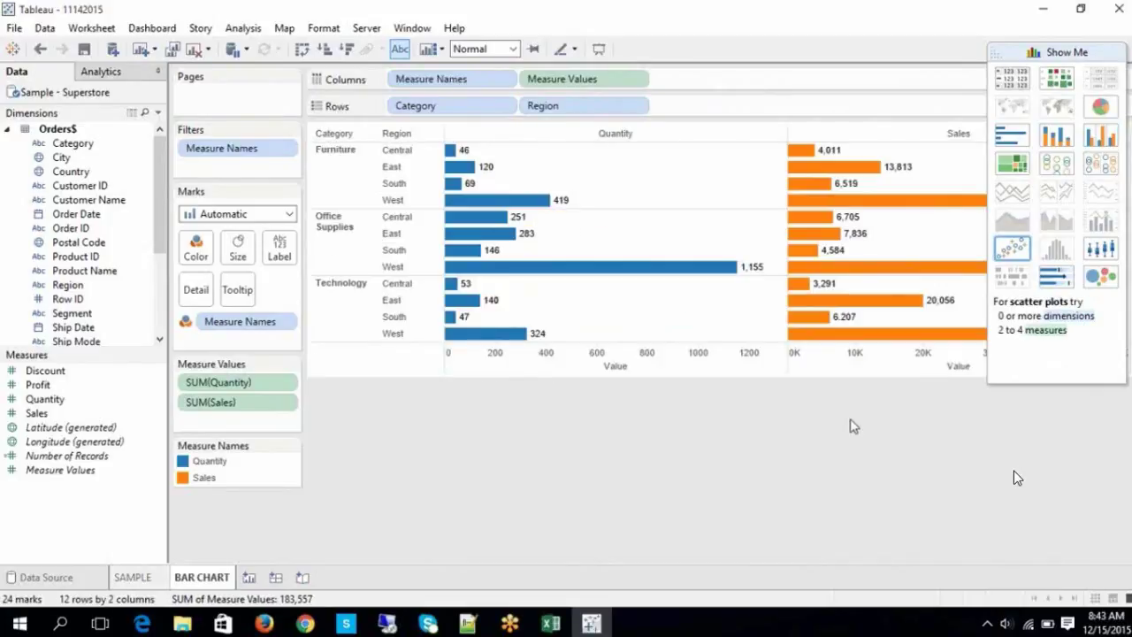